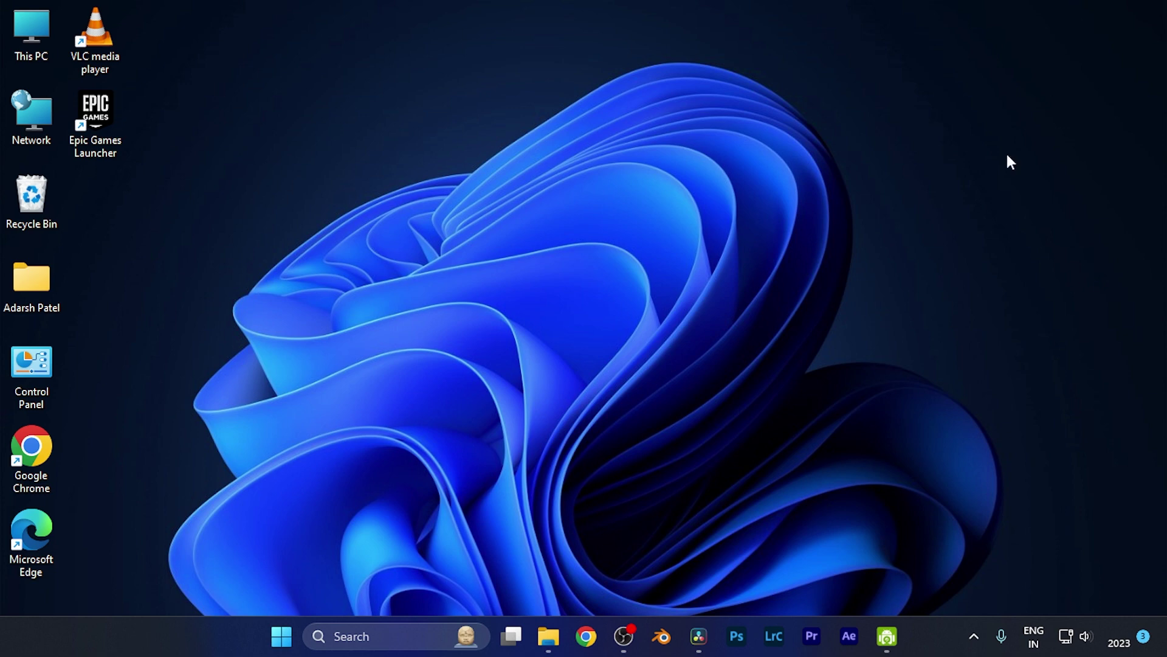
# Restore the DaVinci Resolve project window from the Windows taskbar.
pyautogui.click(700, 636)
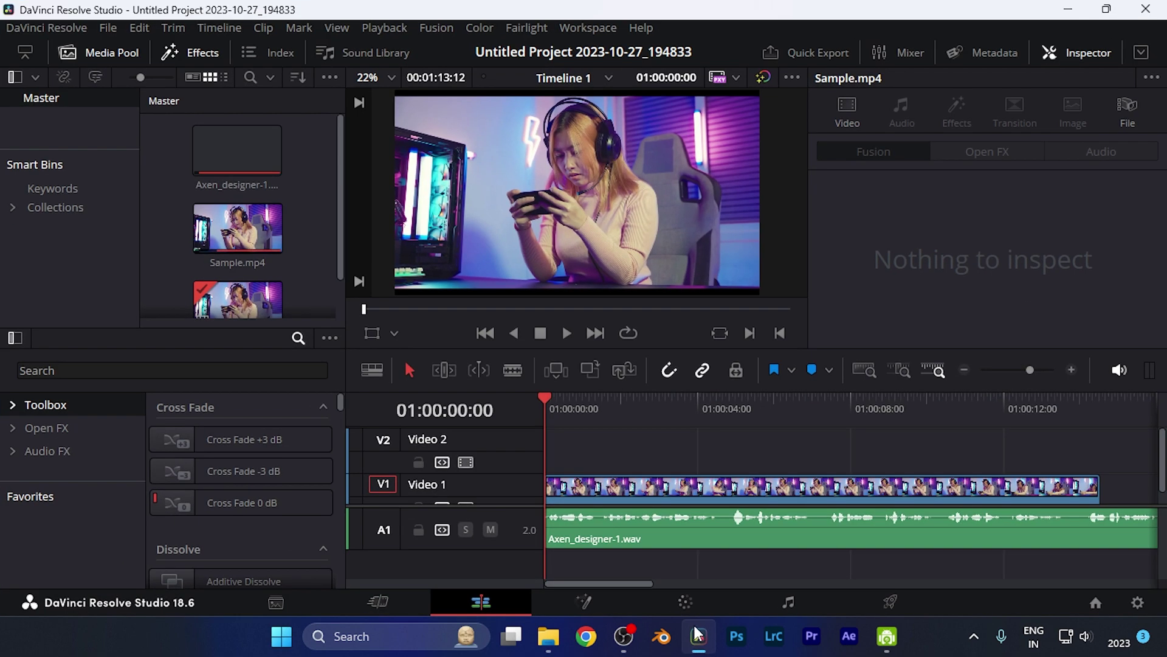
pyautogui.scroll(-1, 664, 446)
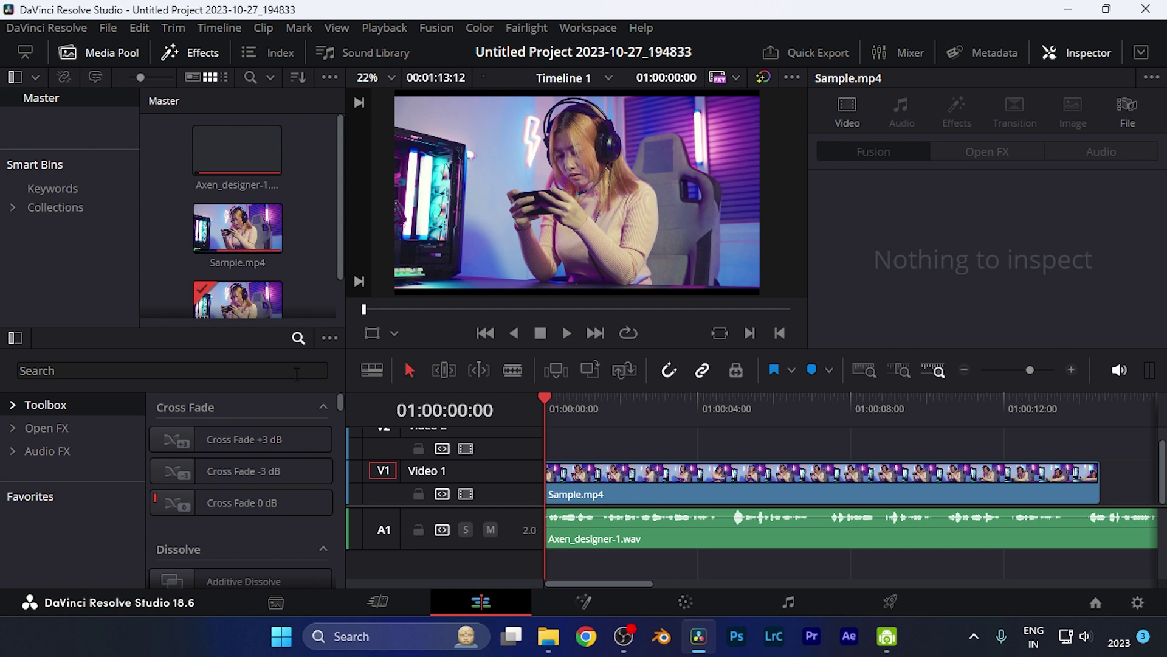
pyautogui.click(112, 370)
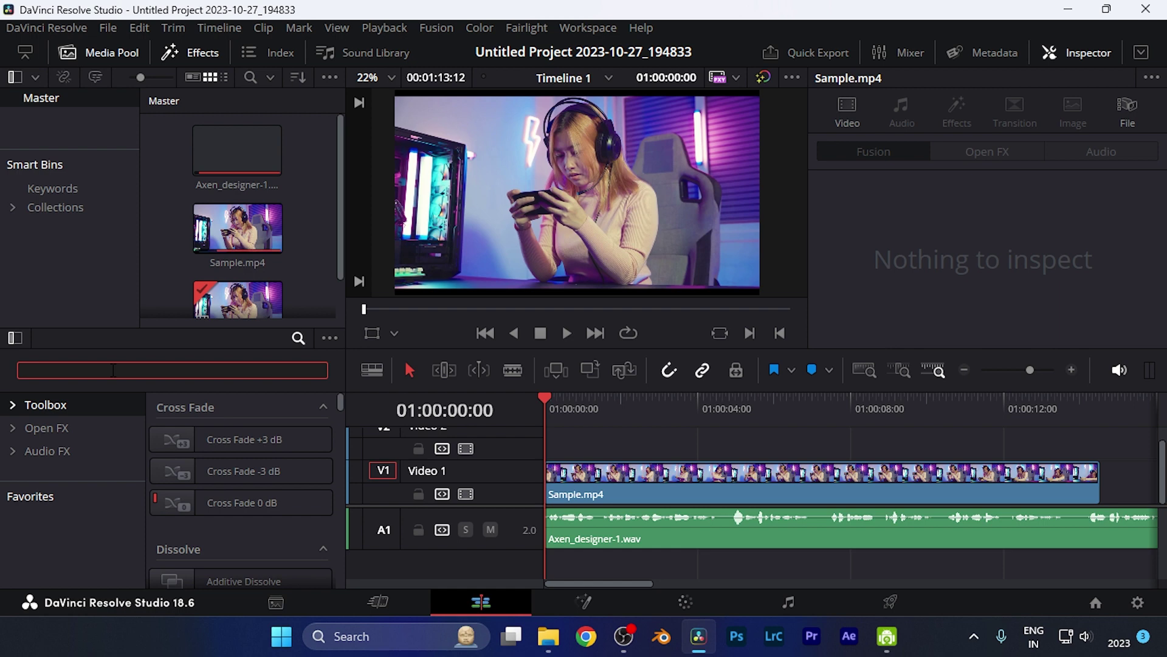
pyautogui.write('lo')
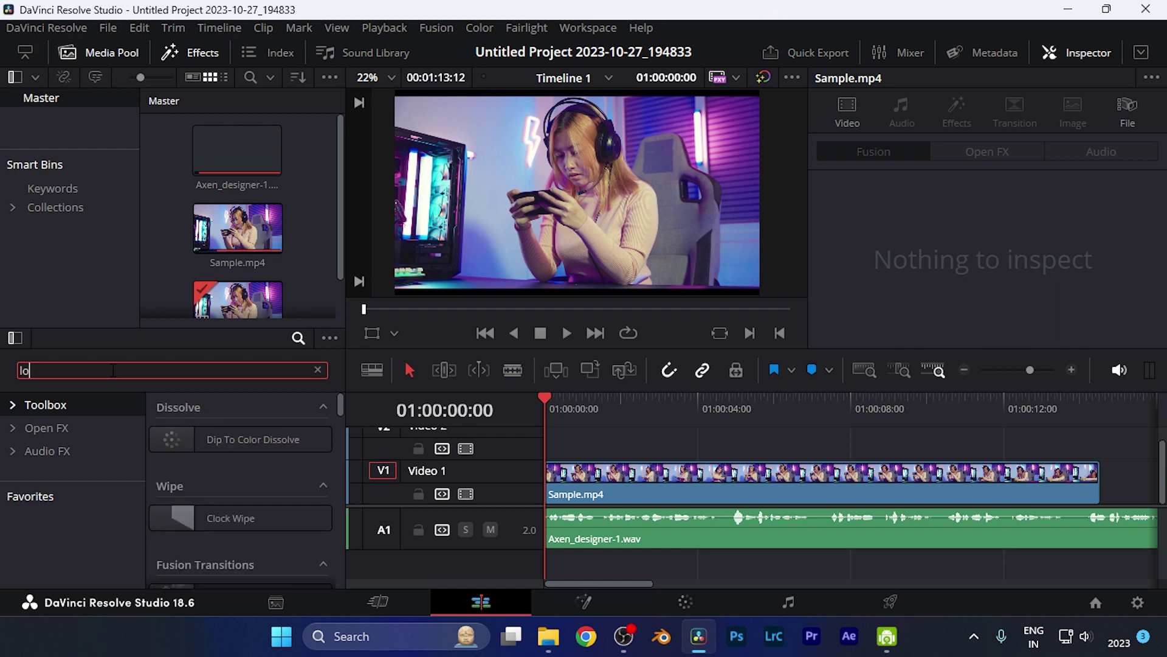
pyautogui.write('wer')
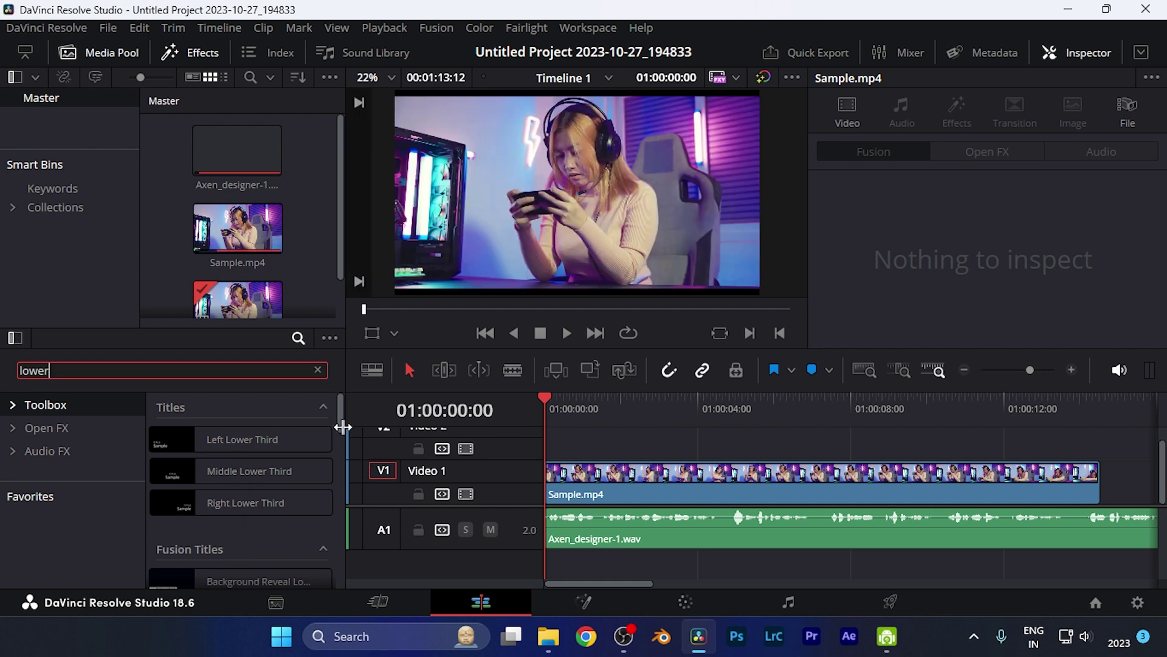
pyautogui.moveTo(341, 413)
pyautogui.mouseDown()
pyautogui.moveTo(329, 518)
pyautogui.moveTo(326, 404)
pyautogui.mouseUp()
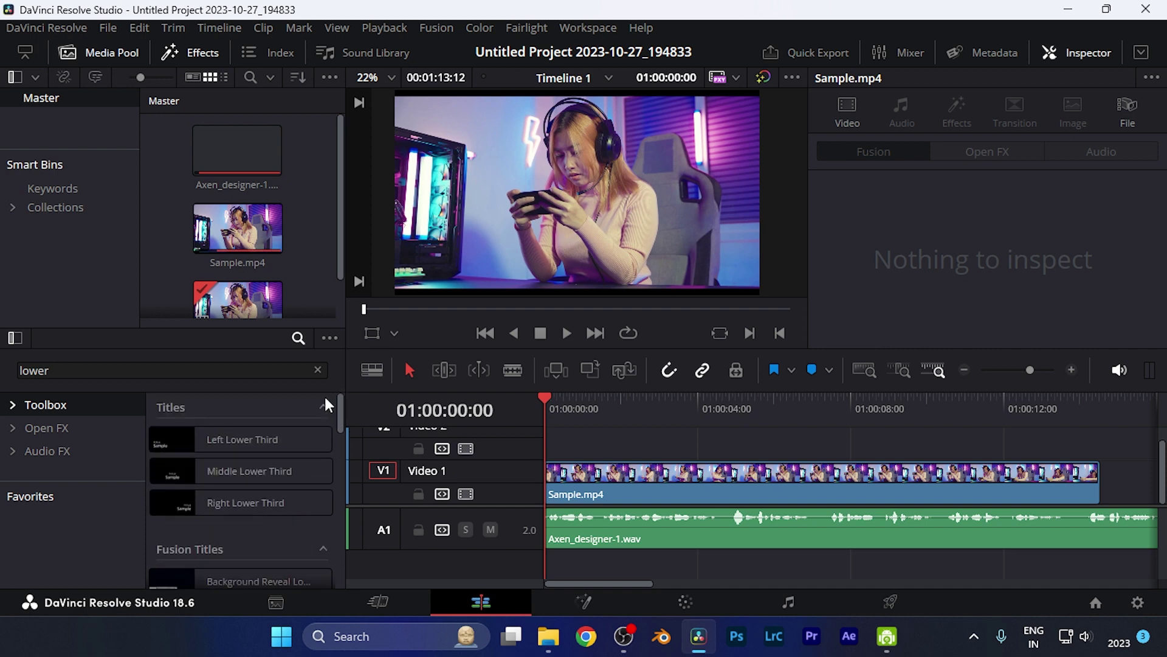
pyautogui.moveTo(241, 439)
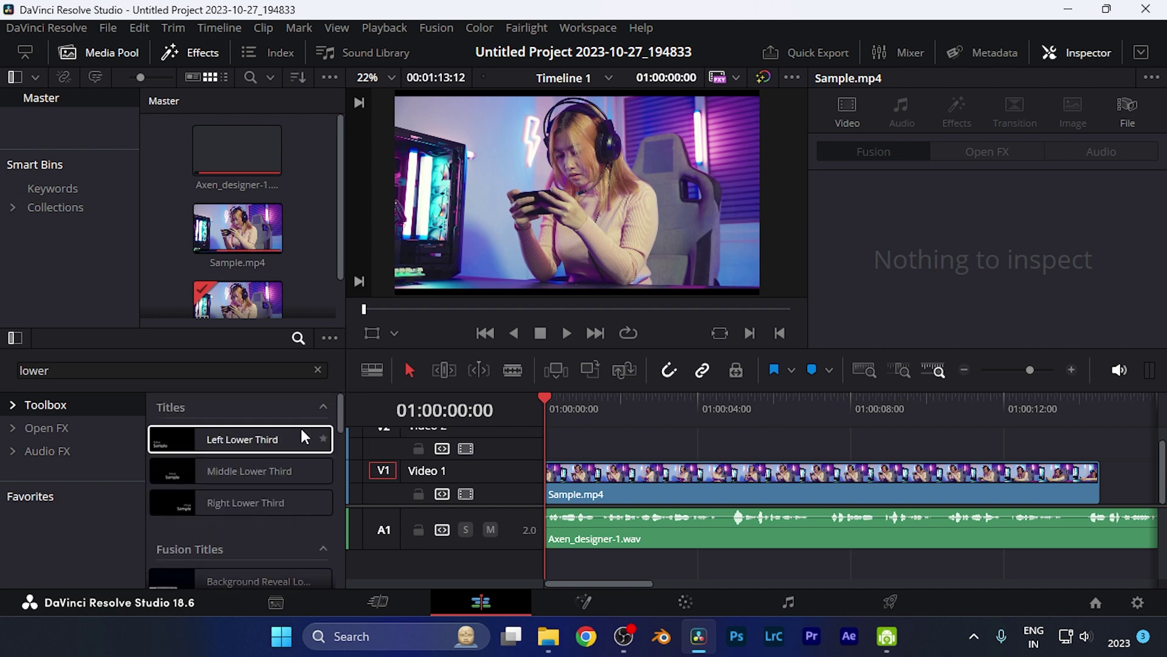
# Place the Left Lower Third title on Video 2 at the timeline start and select it.
pyautogui.moveTo(233, 447); pyautogui.dragTo(557, 458)
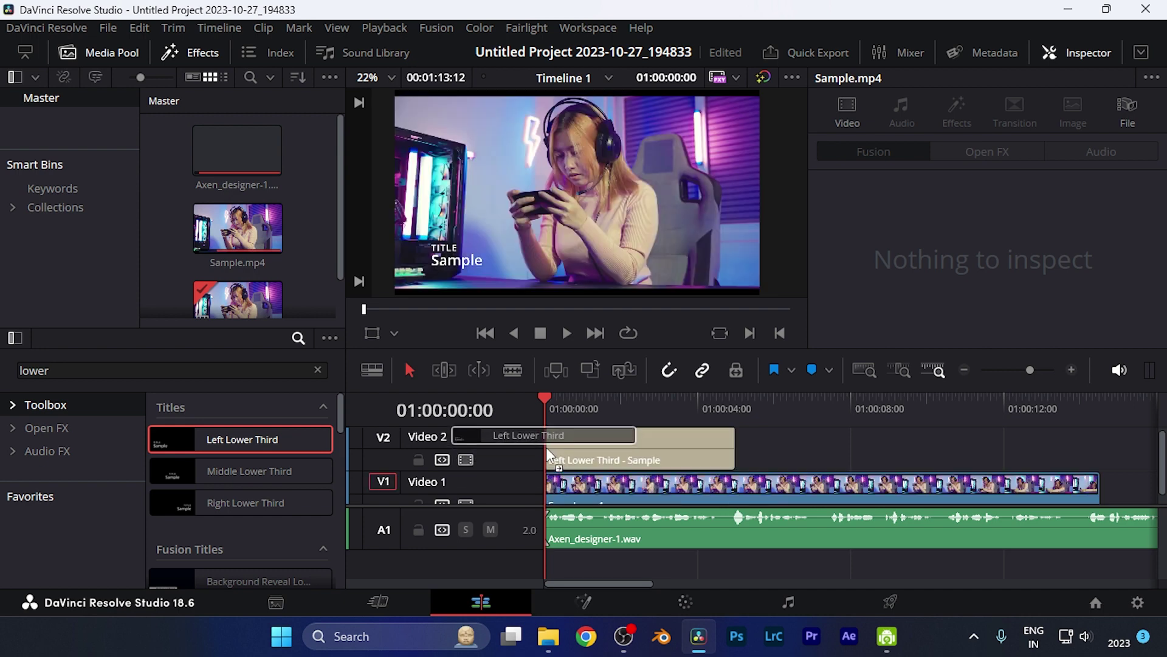
pyautogui.moveTo(557, 459); pyautogui.dragTo(556, 447)
pyautogui.click(557, 447)
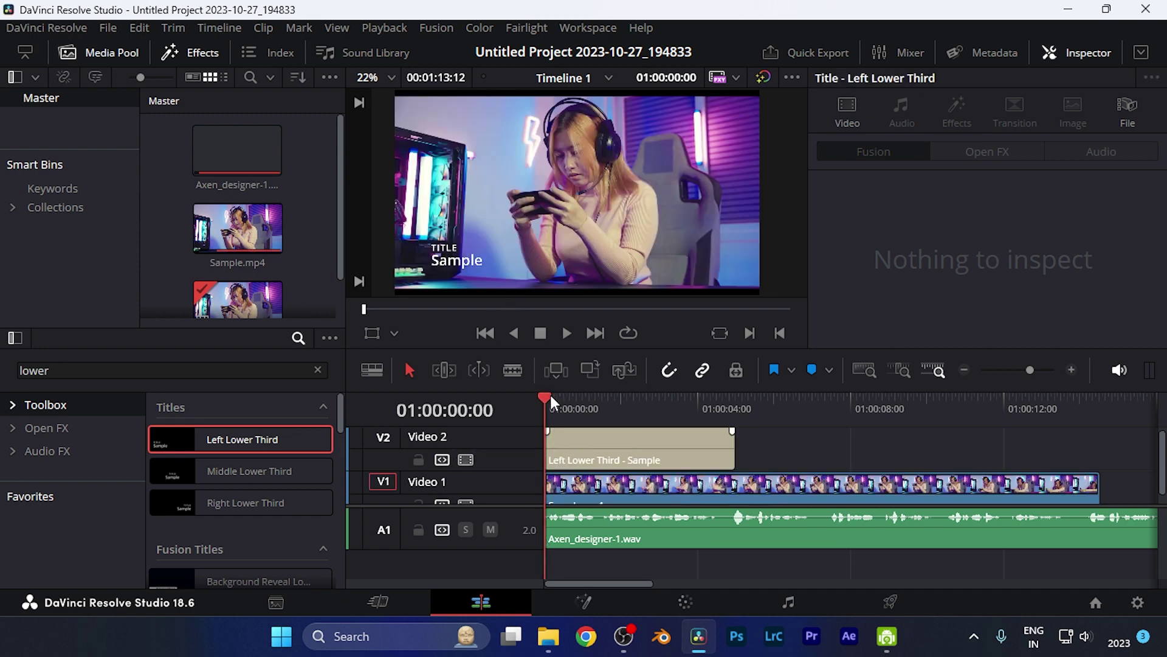
pyautogui.click(560, 395)
pyautogui.moveTo(560, 395); pyautogui.dragTo(543, 395)
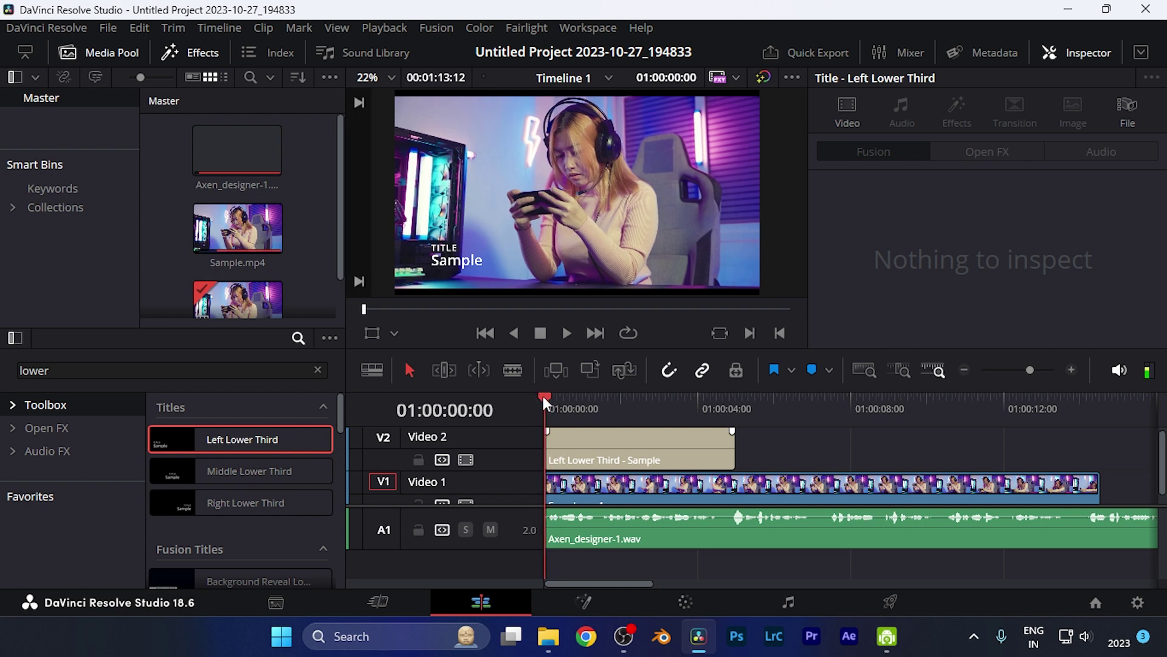
pyautogui.click(604, 435)
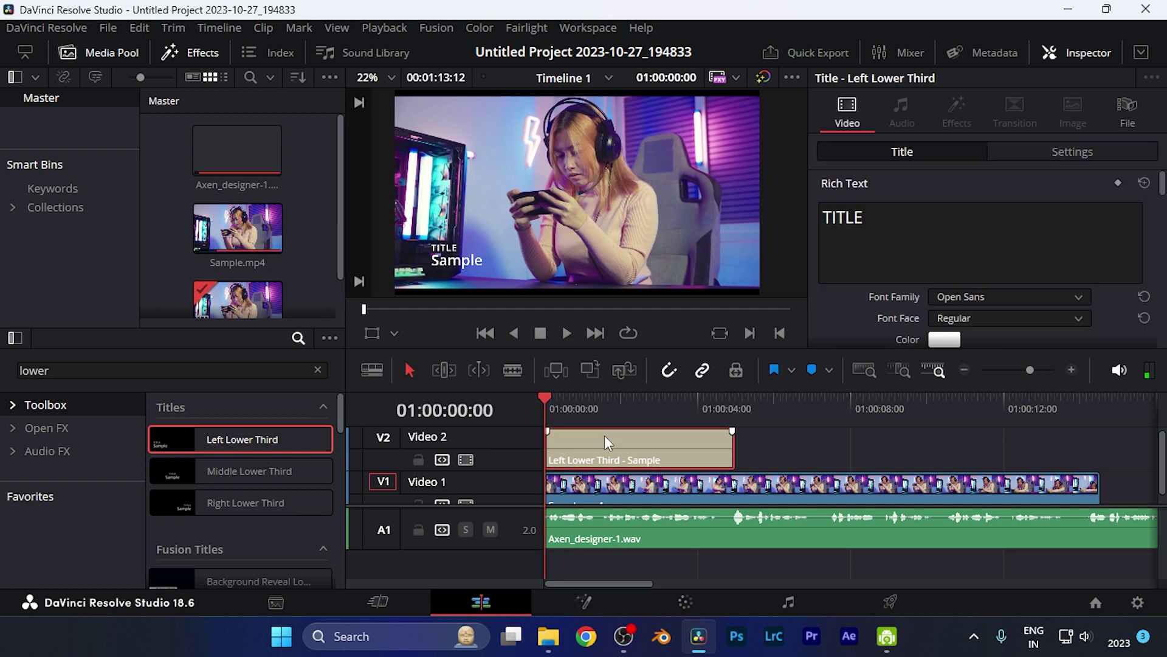
# Select the word 'TITLE' in the Inspector's Rich Text field for editing.
pyautogui.doubleClick(874, 219)
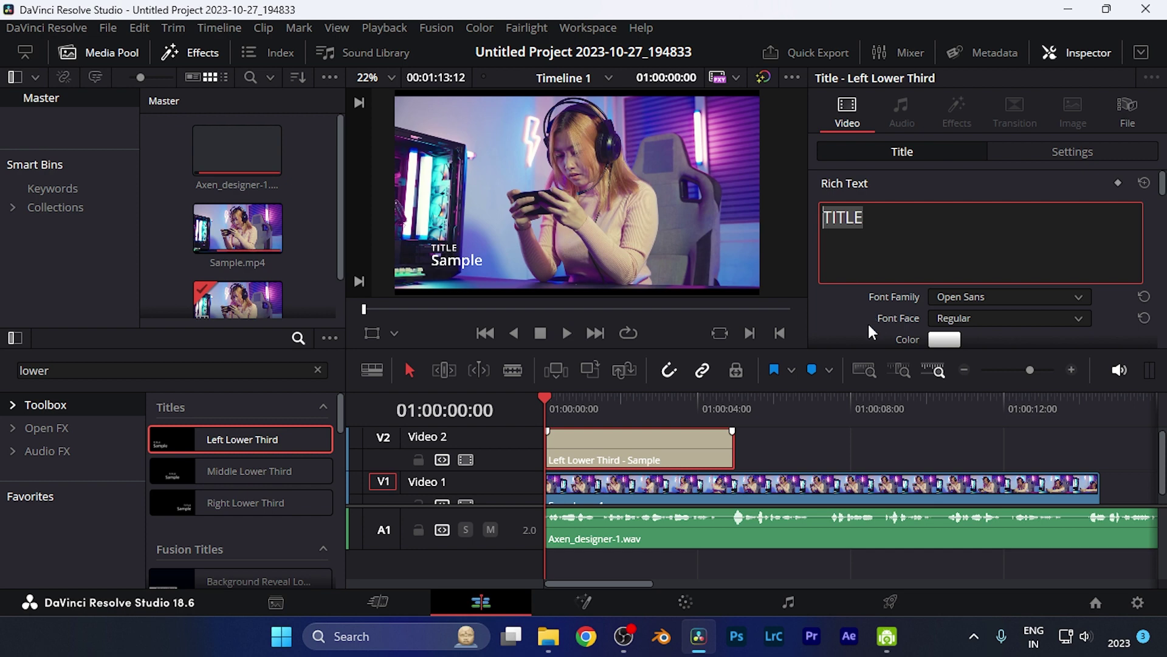